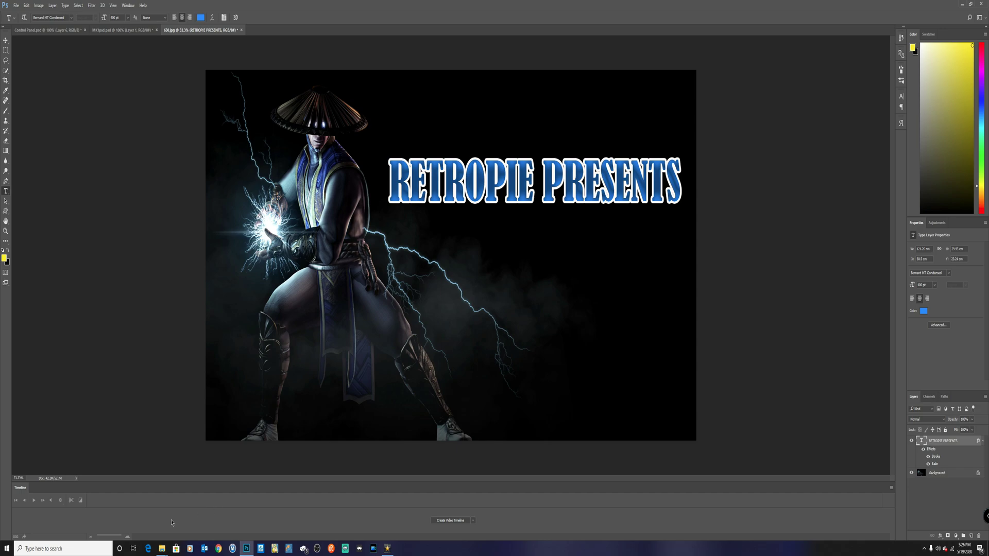
View the original 650.jpg artwork from the Downloads folder and return to the Photoshop document.
mouse_move(160, 543)
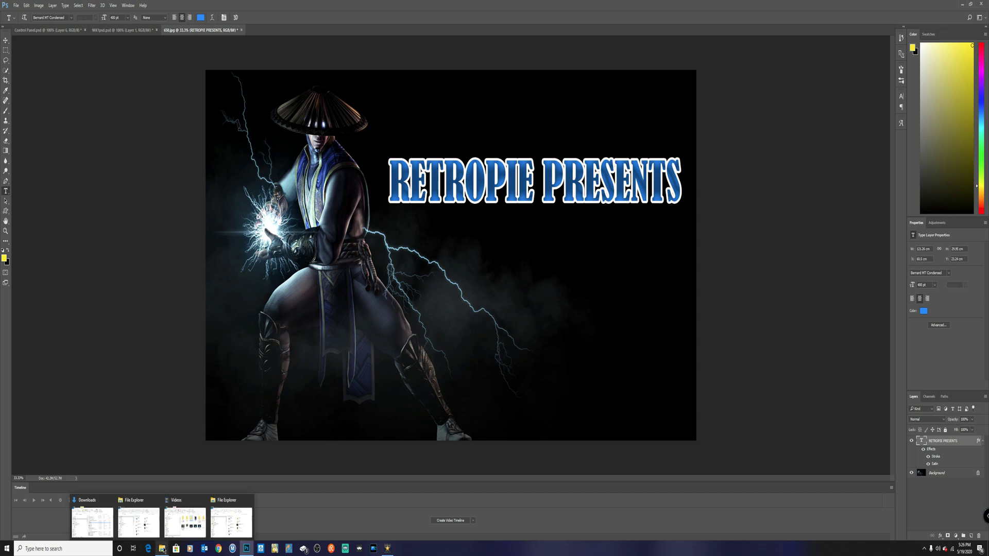
click(138, 527)
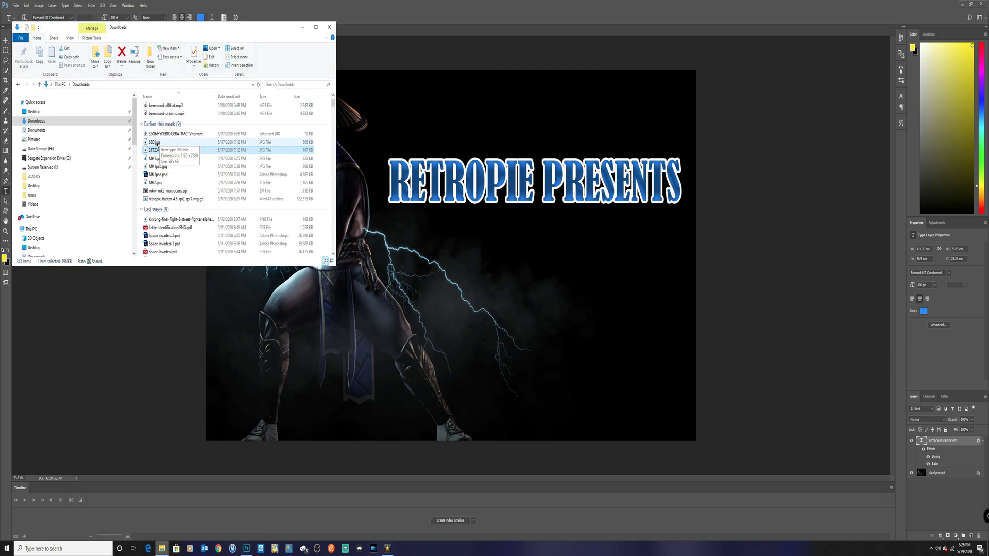
double_click(160, 142)
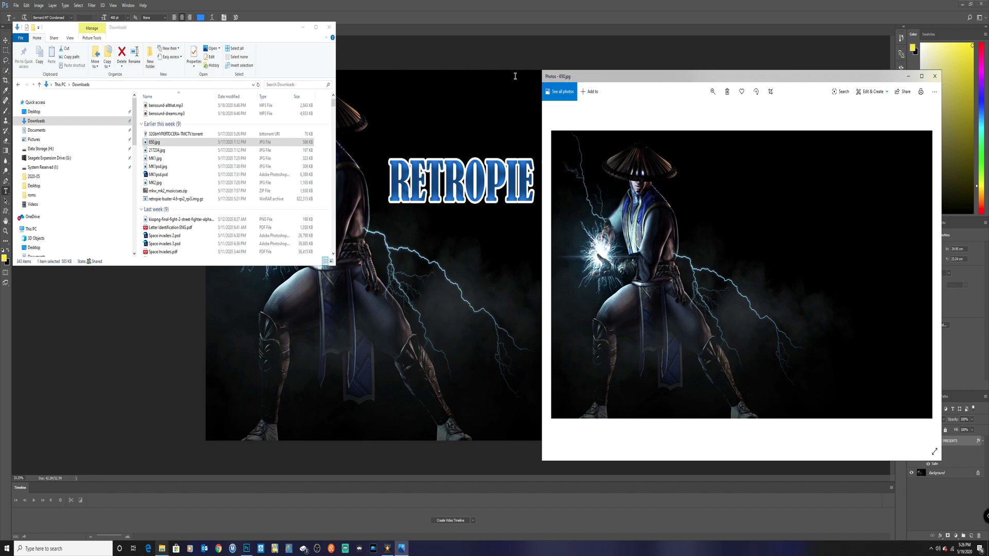
click(516, 52)
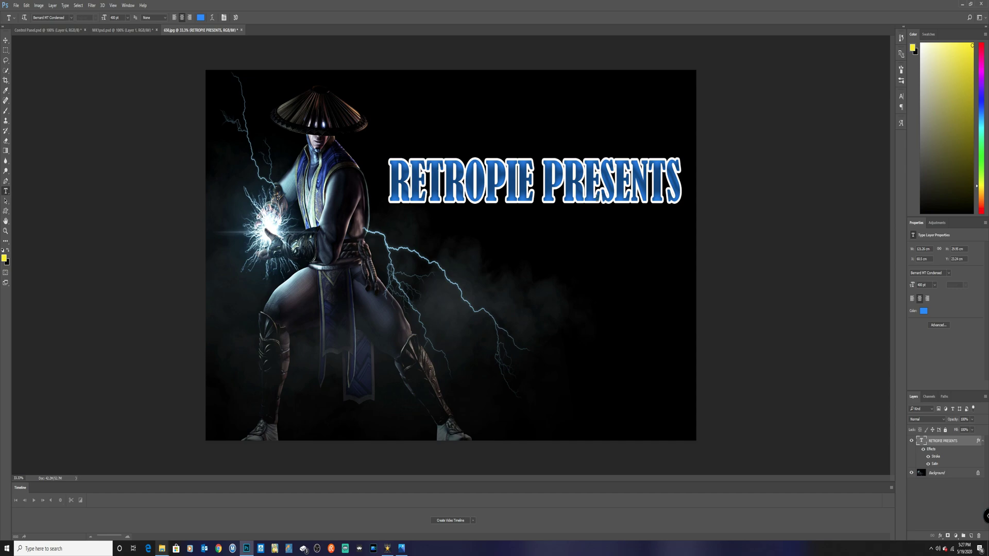
Activate the Move tool and switch to the MK1psd.psd document with the curved text.
click(6, 40)
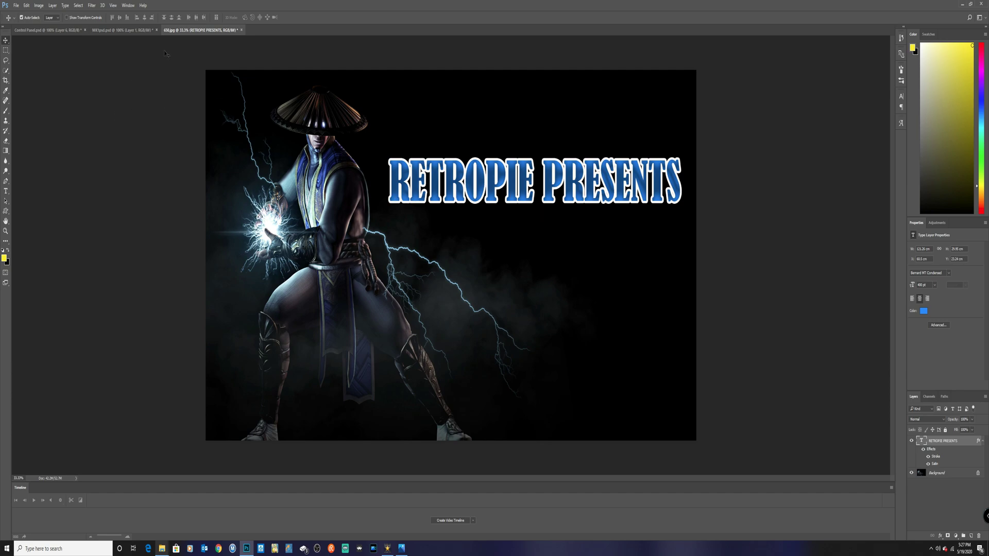
click(118, 31)
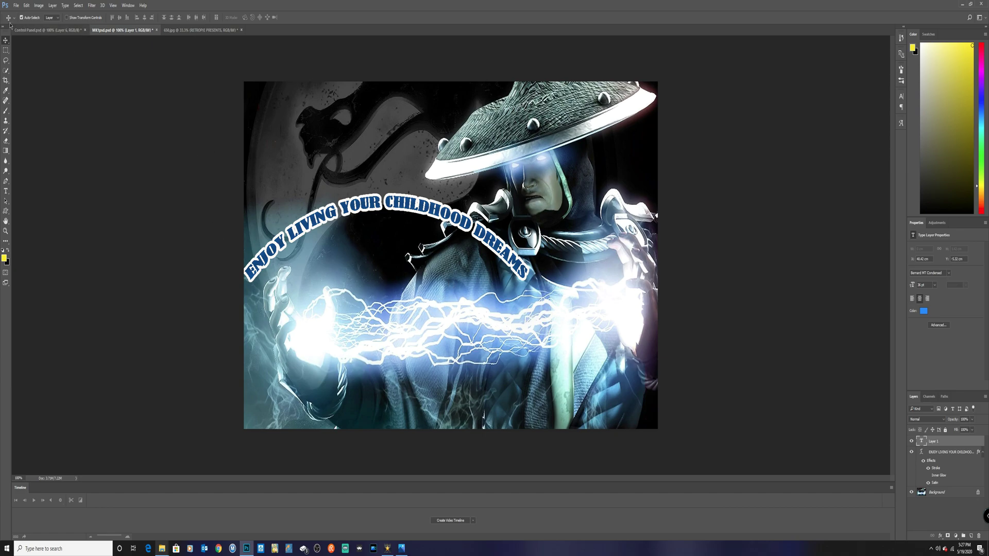
click(16, 5)
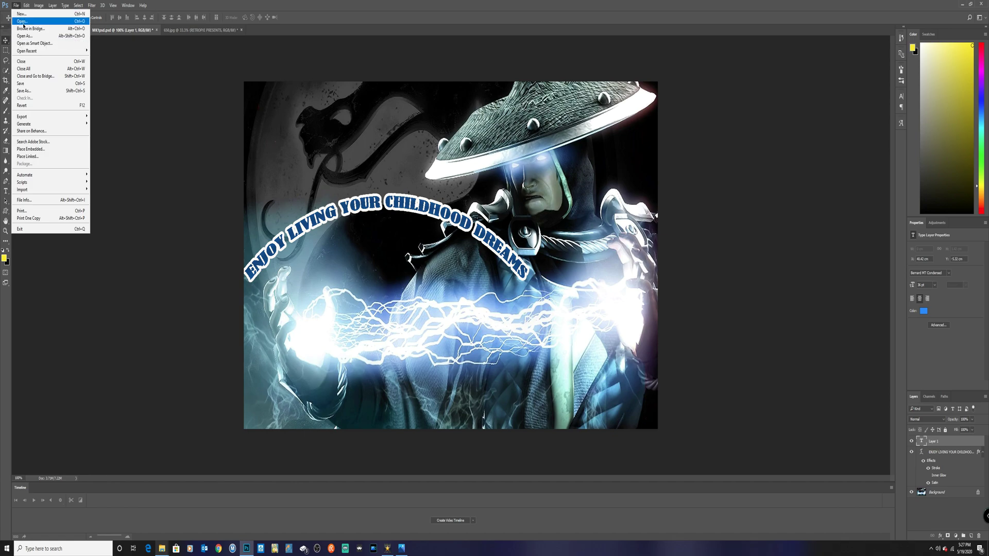
click(98, 78)
View the original 217234.jpg image from the Downloads folder, close it and return to the MK1psd.psd document.
mouse_move(162, 548)
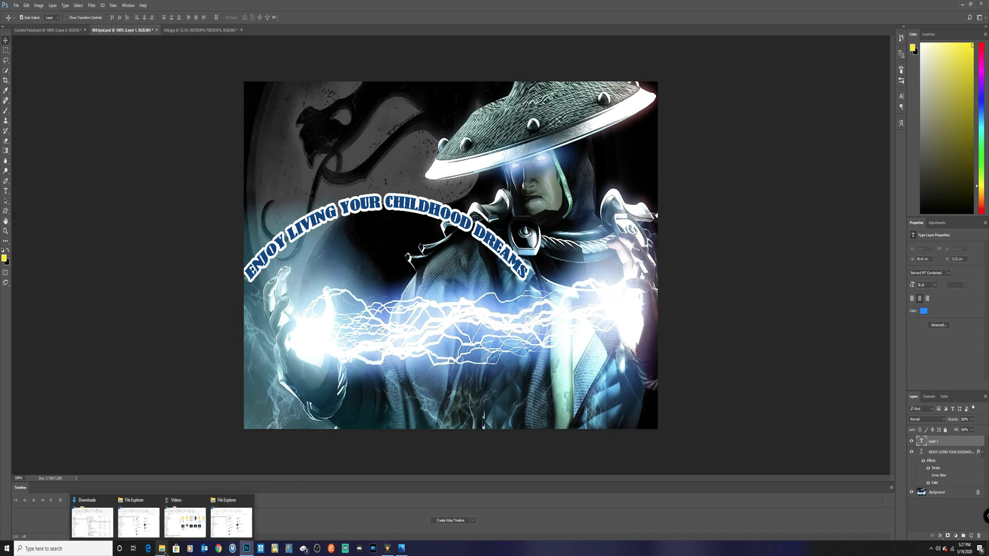
click(113, 519)
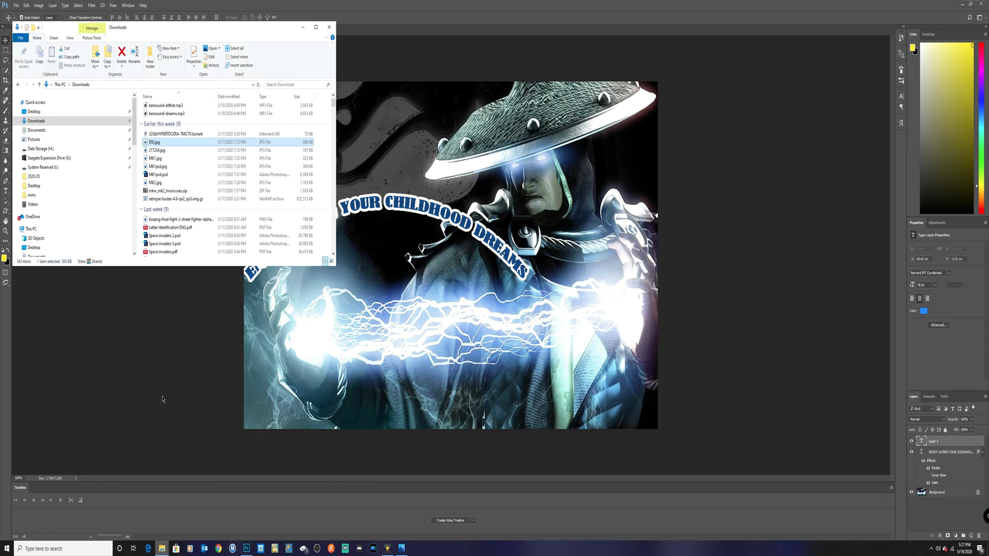
click(159, 150)
double_click(157, 150)
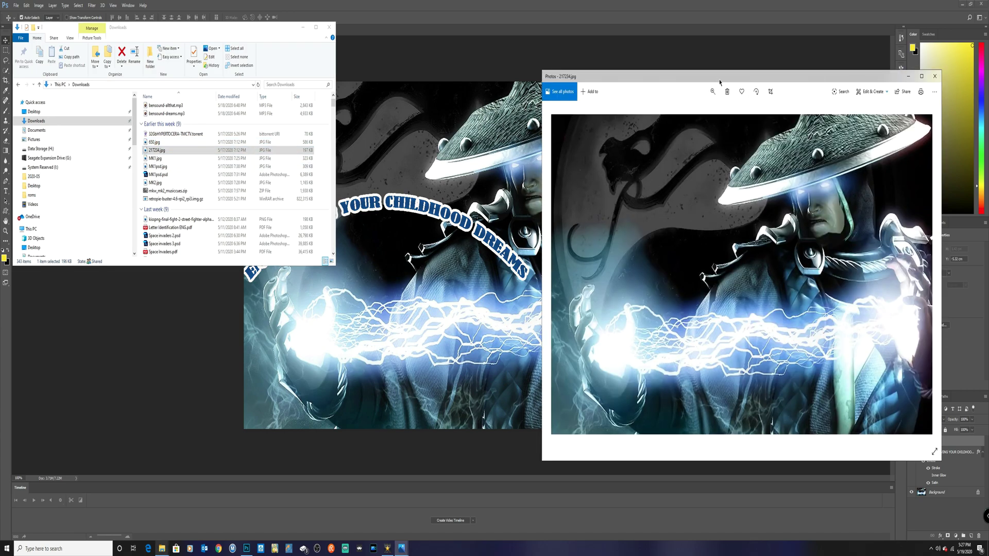
drag(719, 82, 727, 88)
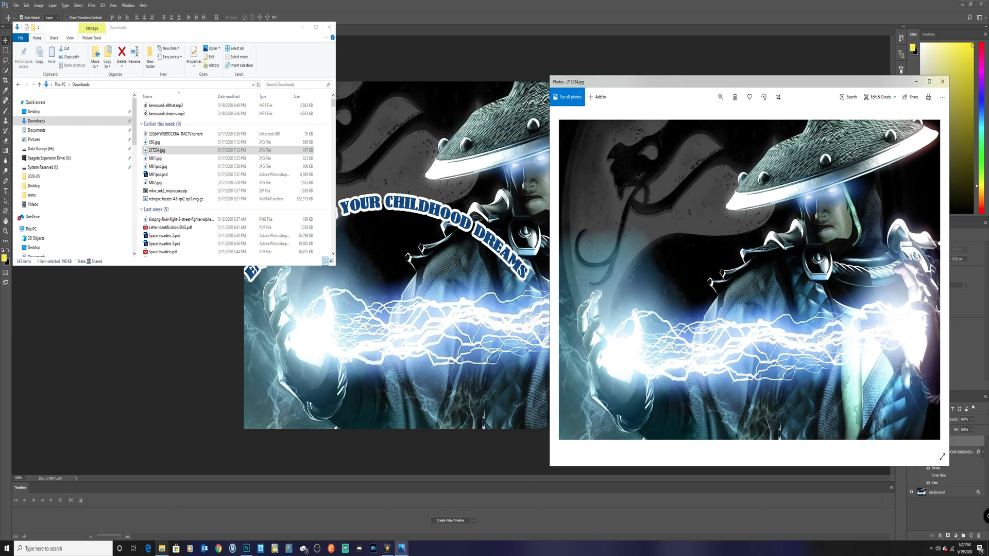
click(942, 83)
click(367, 62)
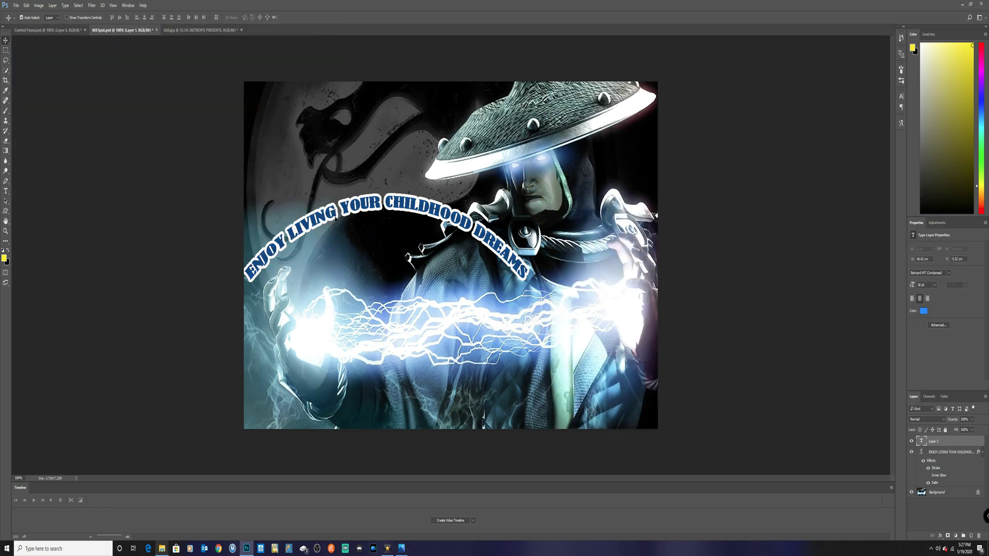
Enter the curved "ENJOY LIVING YOUR CHILDHOOD DREAMS" text with the Type tool to inspect it, and leave text editing.
click(343, 214)
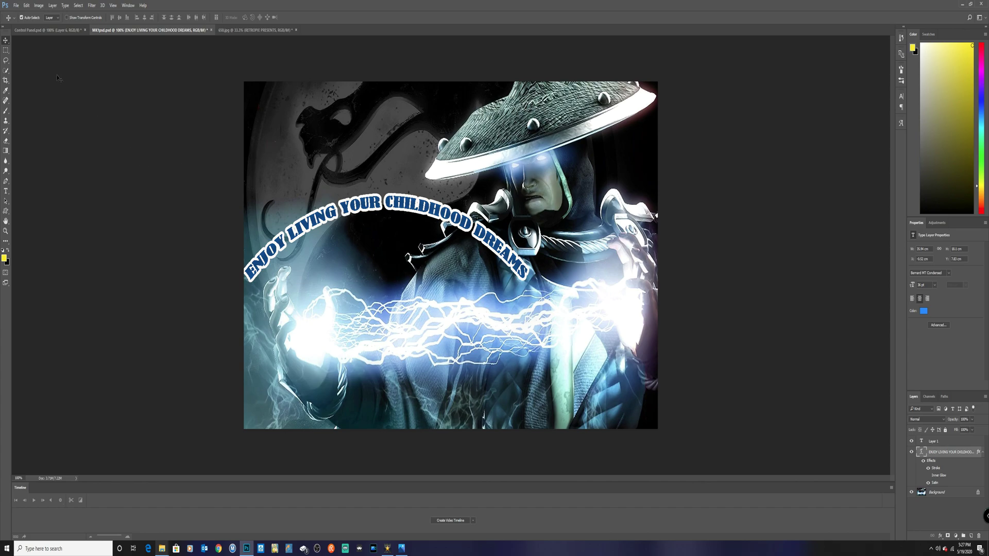
click(6, 191)
click(368, 212)
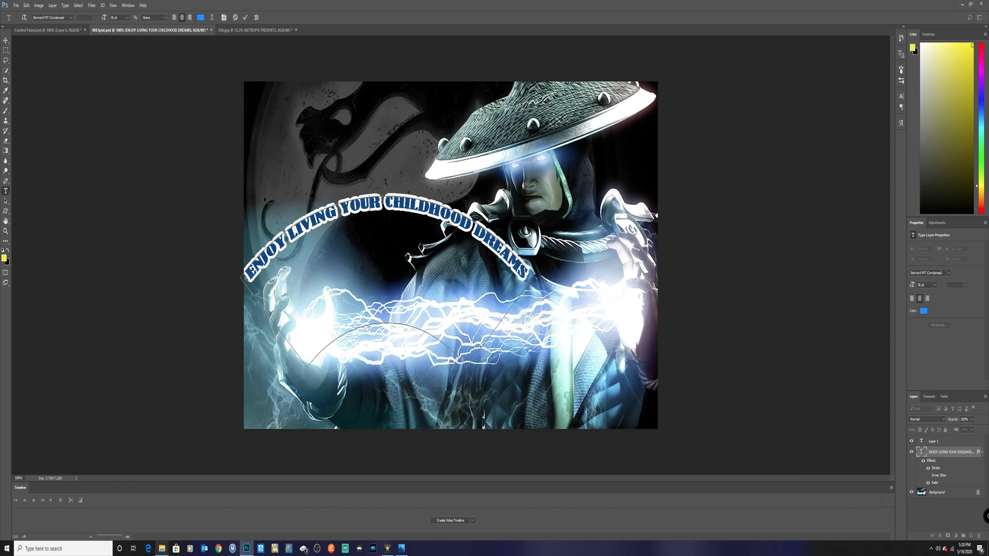
click(245, 17)
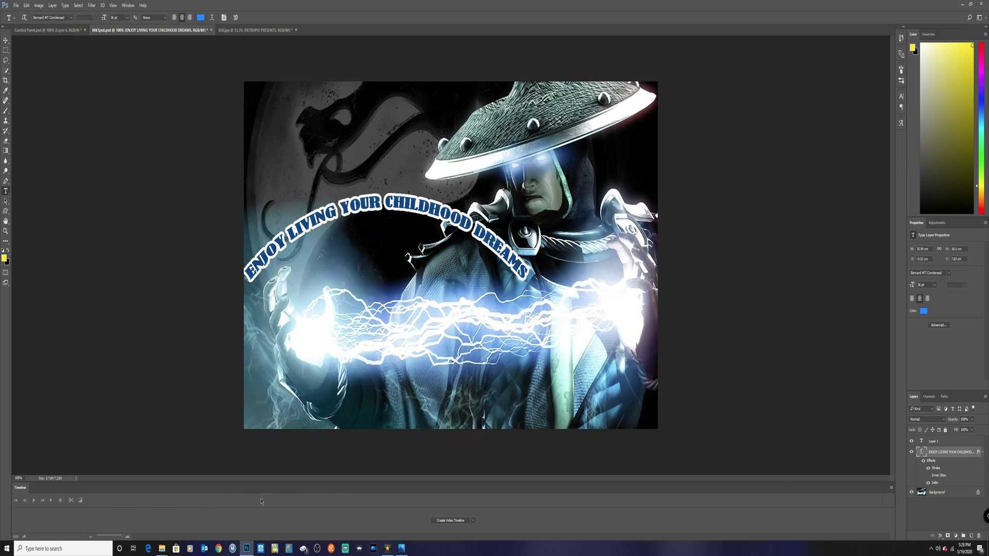
Switch to VideoPad, browse the project's video files and images, and preview the "RETROPIE PRESENTS" text clip.
click(388, 548)
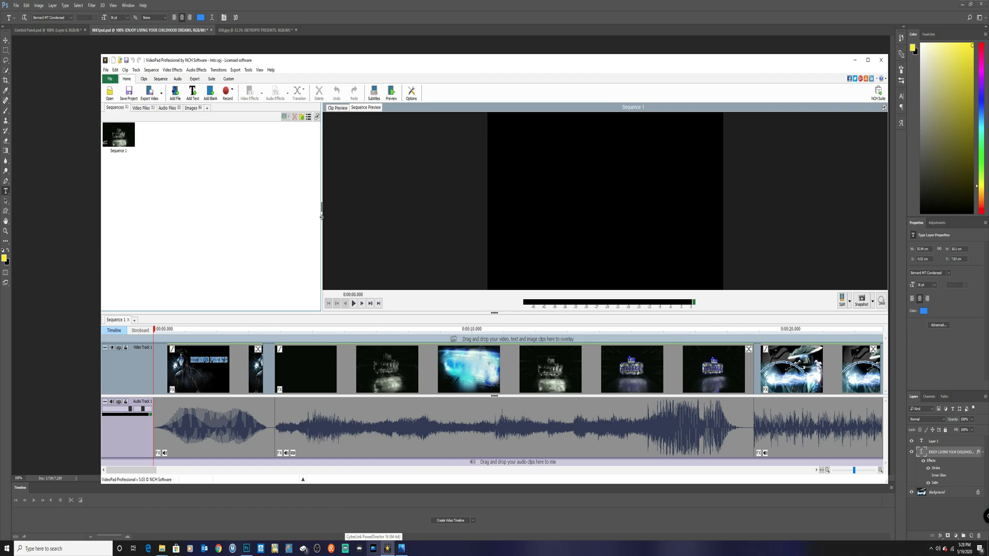
click(142, 108)
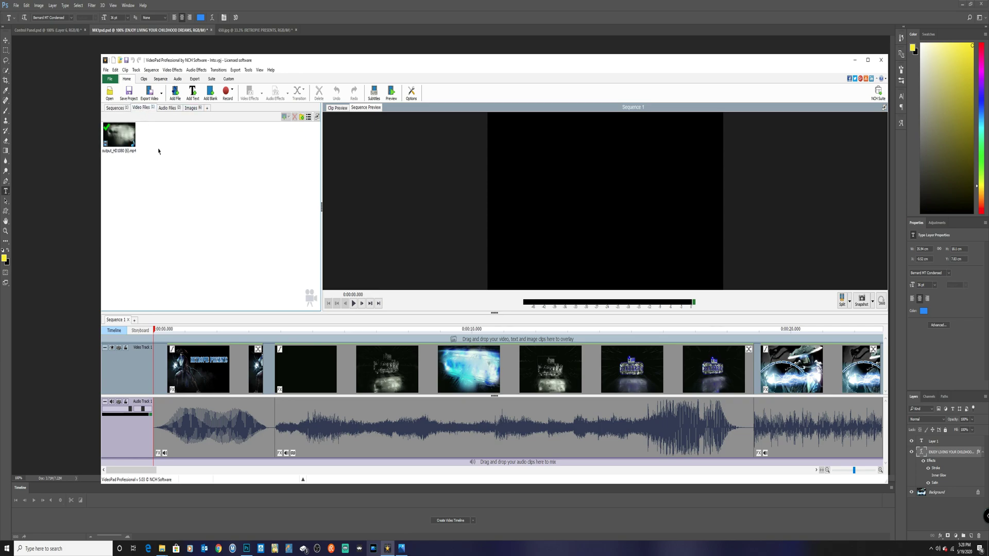
click(190, 107)
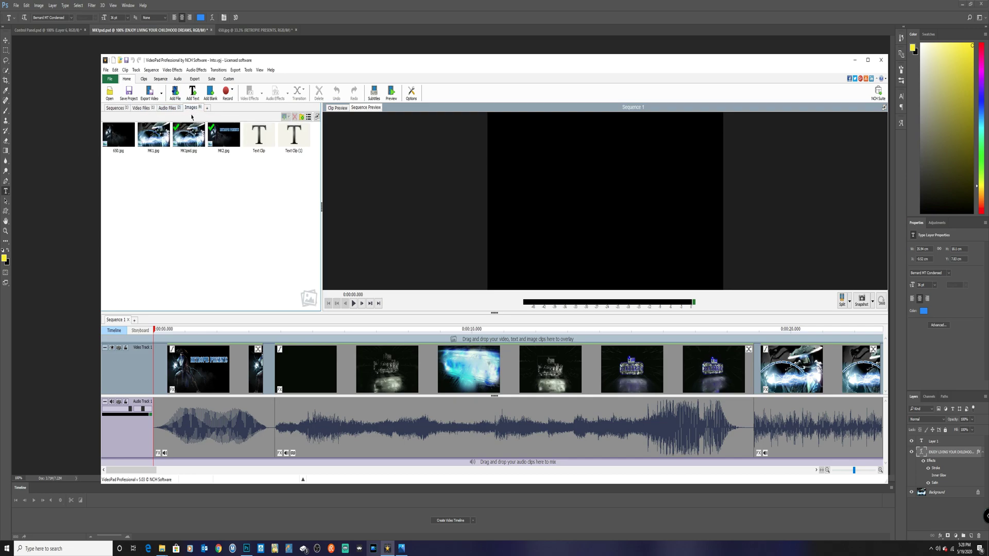
click(259, 138)
click(287, 147)
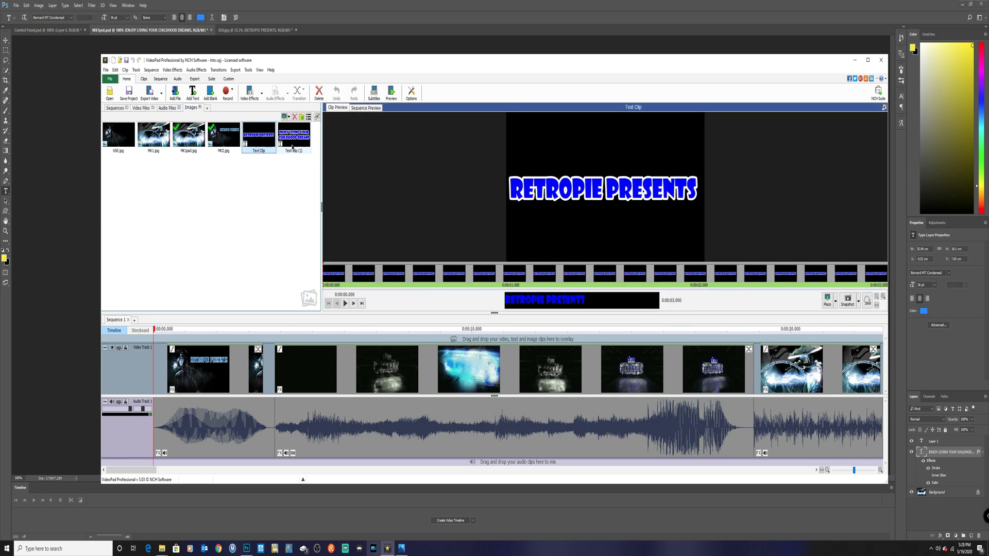
click(265, 152)
Preview the MK1.jpg, MK1psd.jpg and MK2.jpg images to compare their title text.
click(153, 147)
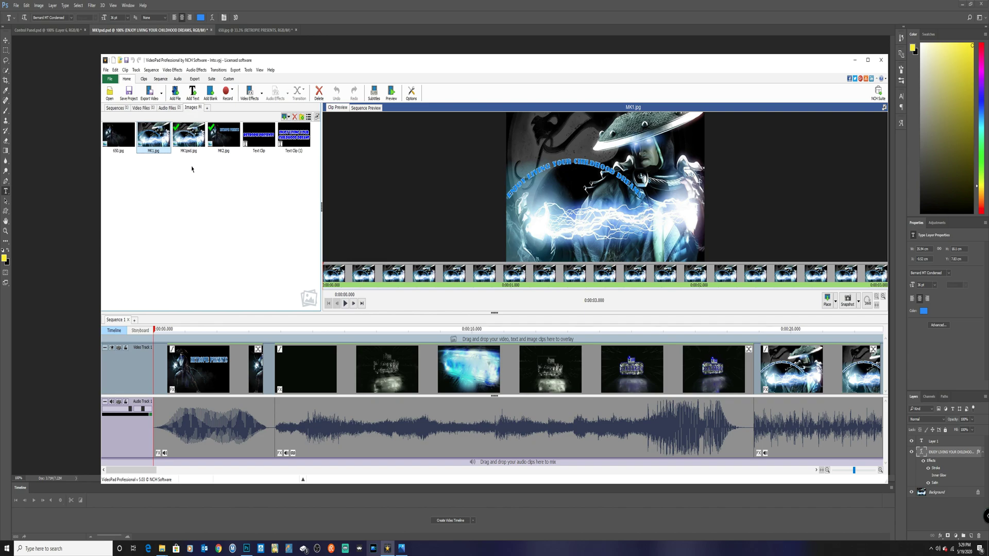
click(188, 149)
key(Right)
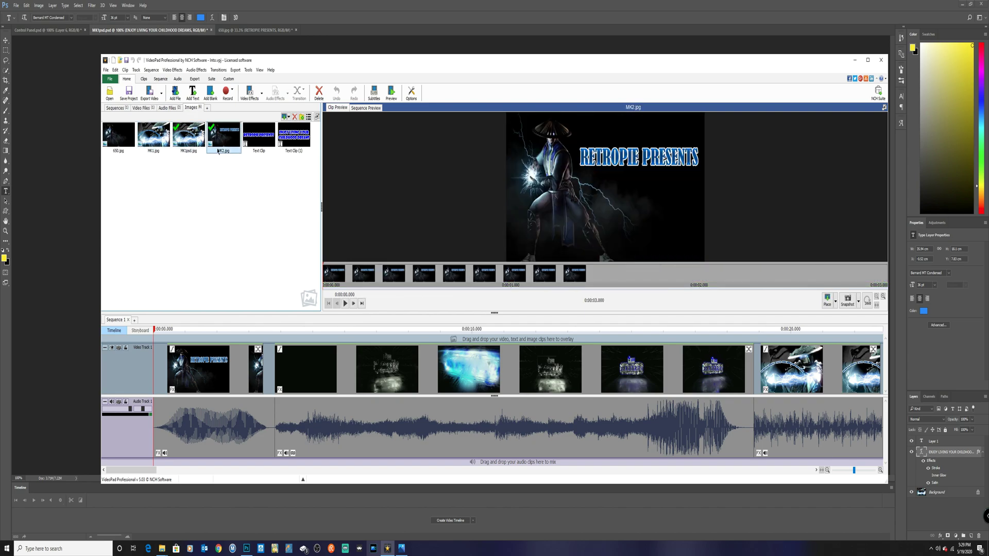
click(190, 147)
click(224, 143)
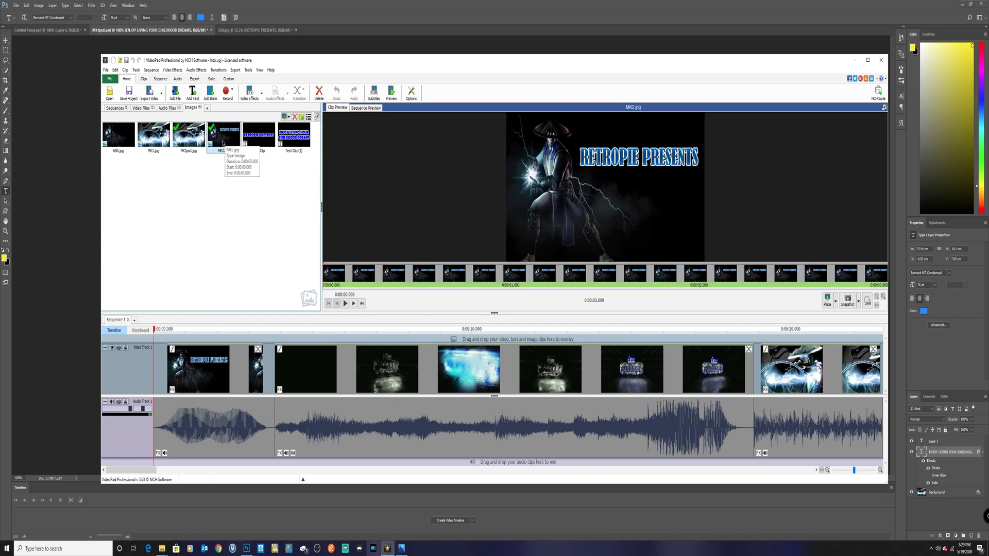
click(195, 142)
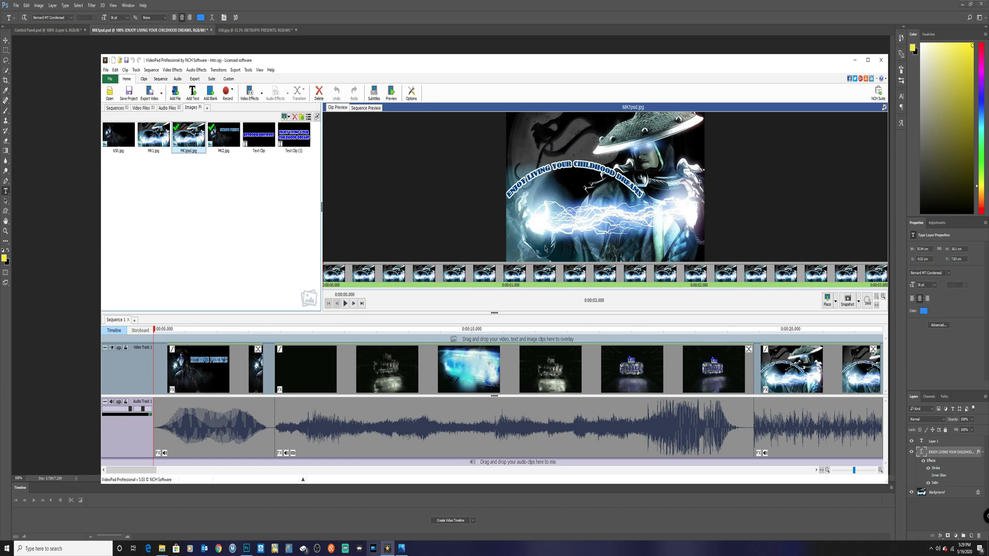
right_click(605, 233)
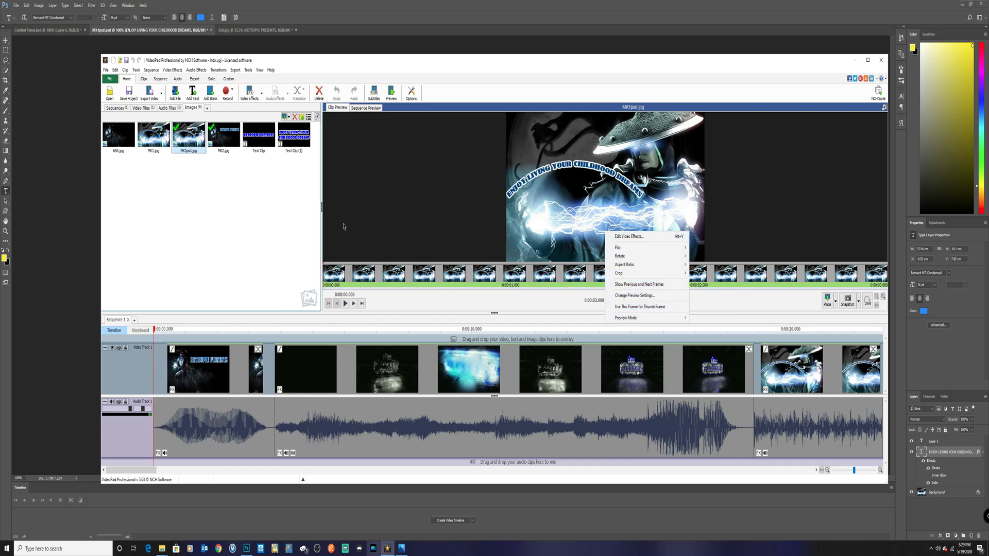
click(266, 220)
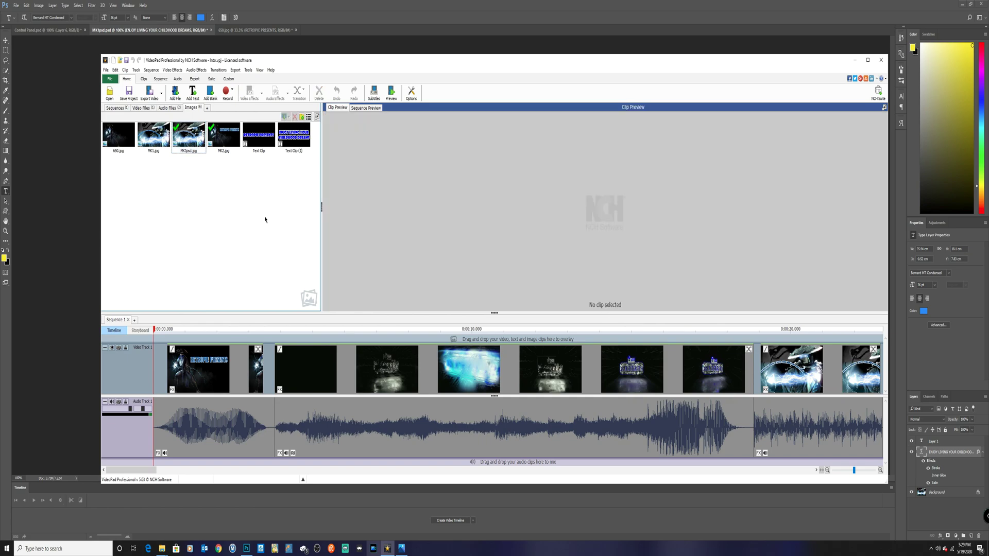
click(188, 136)
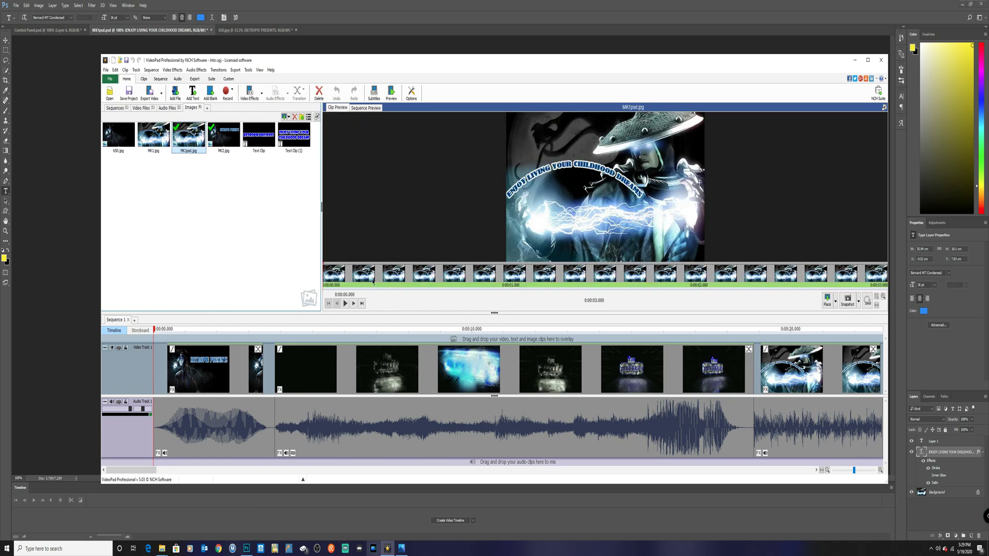
right_click(598, 281)
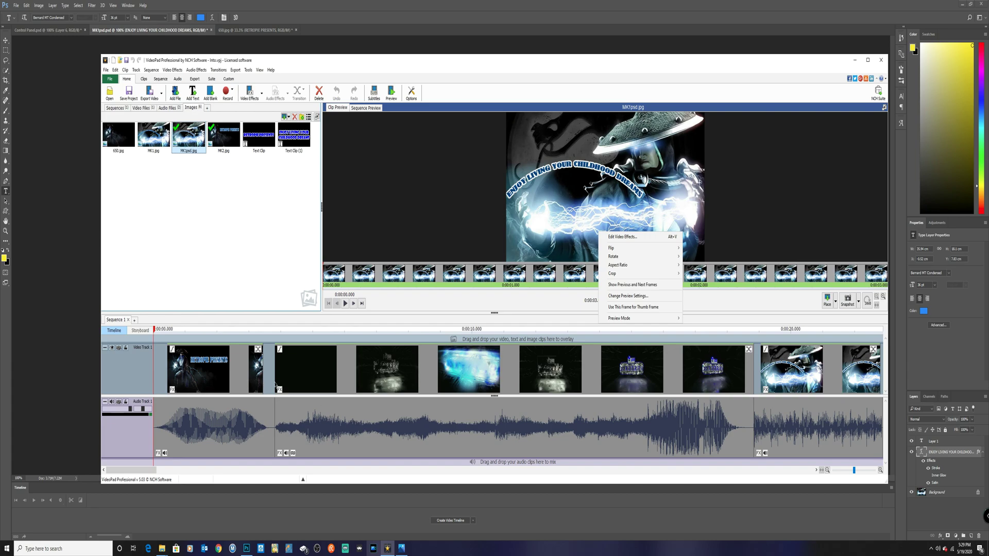
click(282, 201)
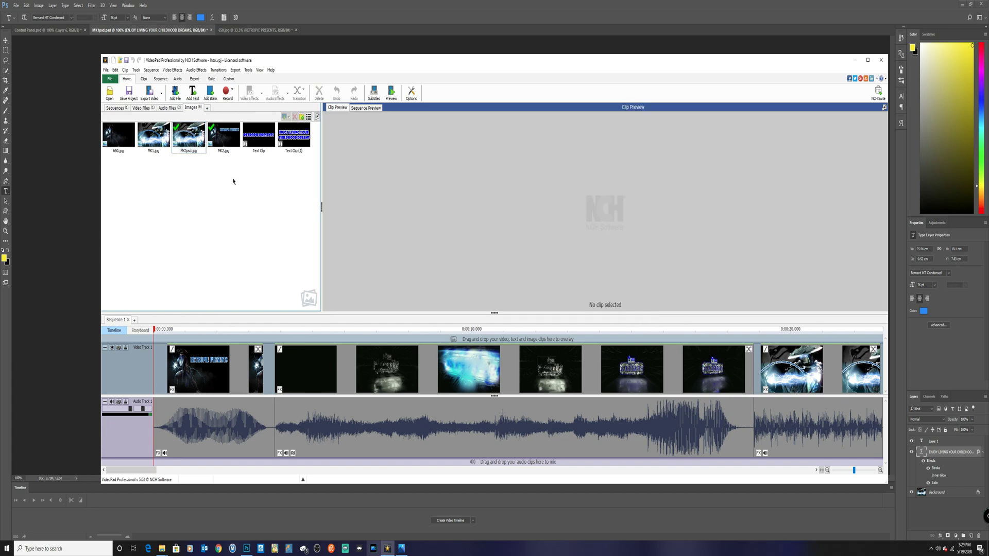
Inspect the clip speed settings of MK1psd.jpg and close them without changes.
click(189, 135)
right_click(188, 136)
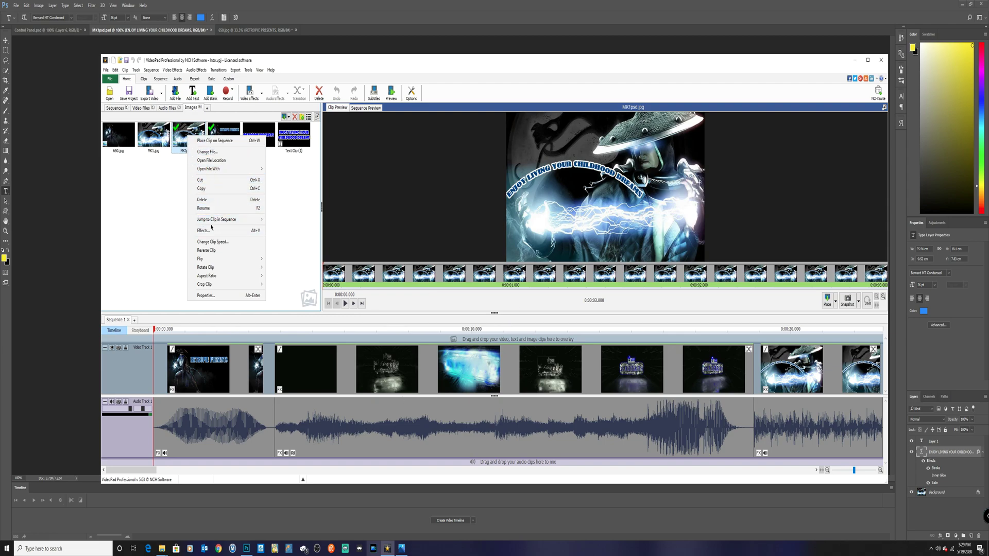
click(213, 242)
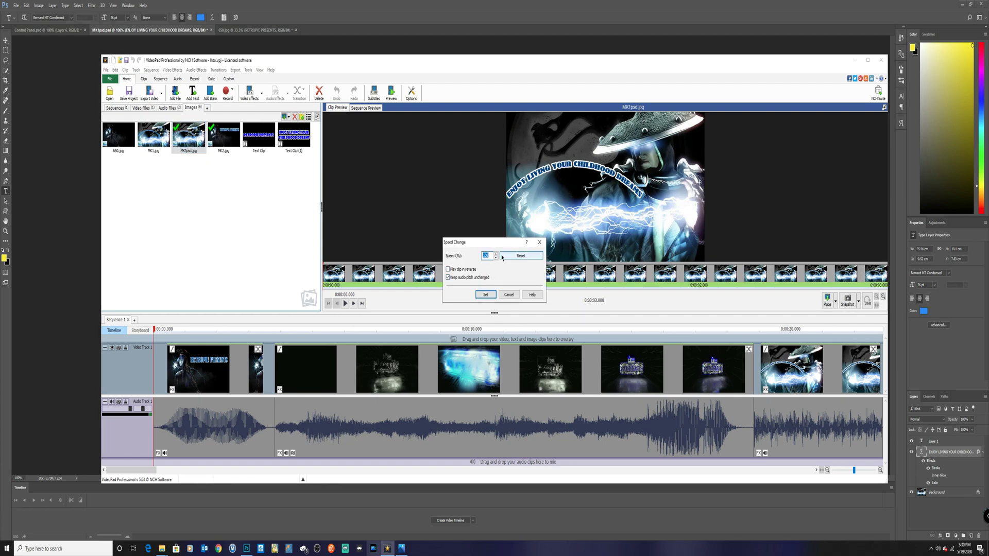
click(509, 295)
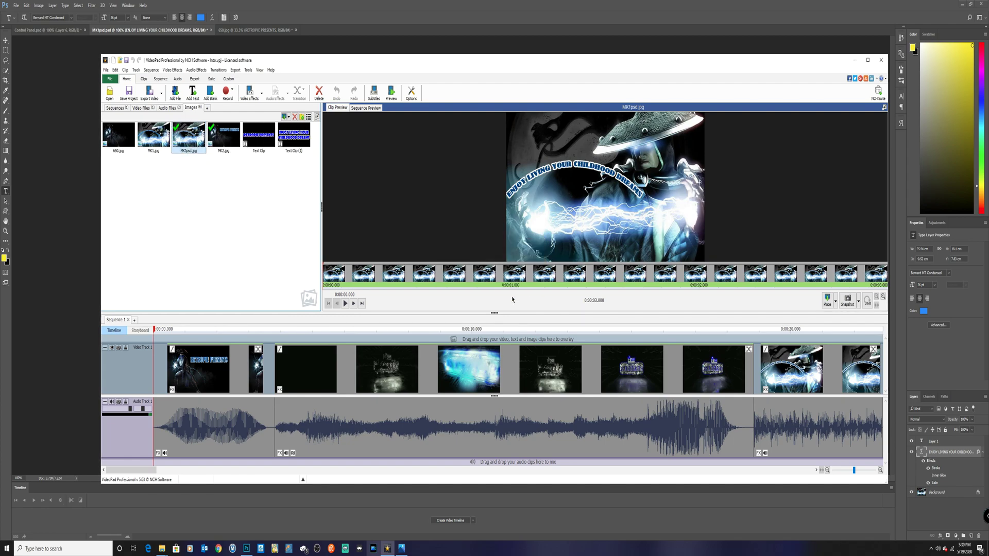
right_click(181, 140)
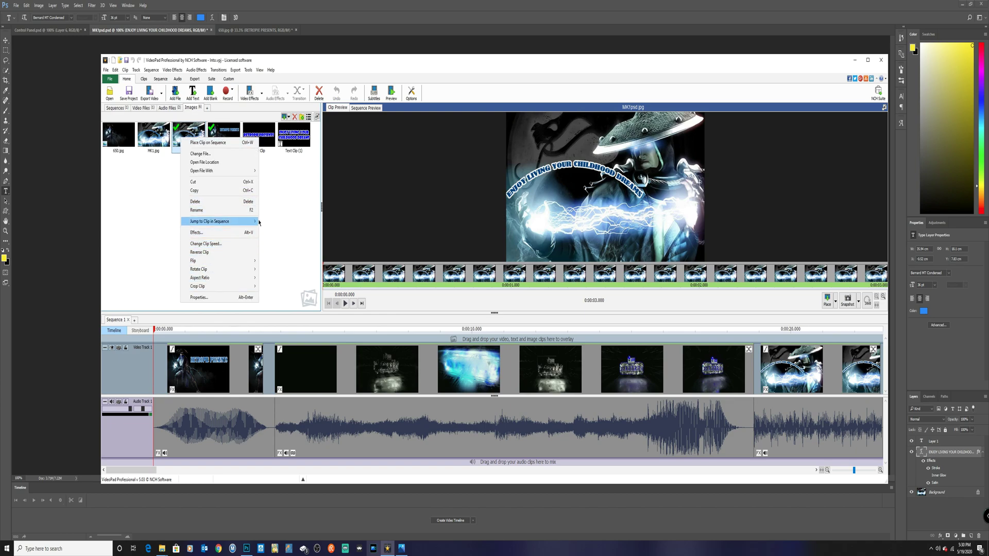
mouse_move(227, 221)
click(177, 159)
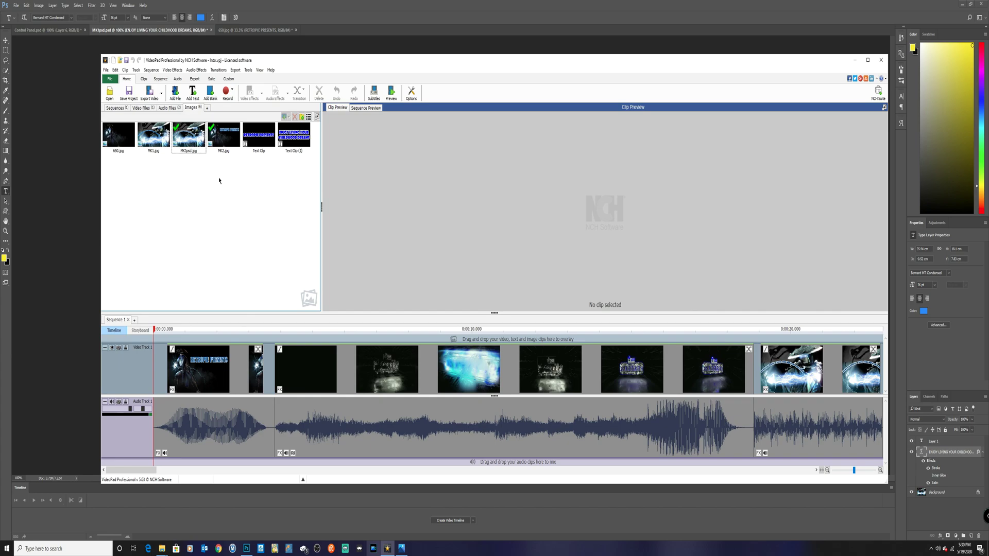